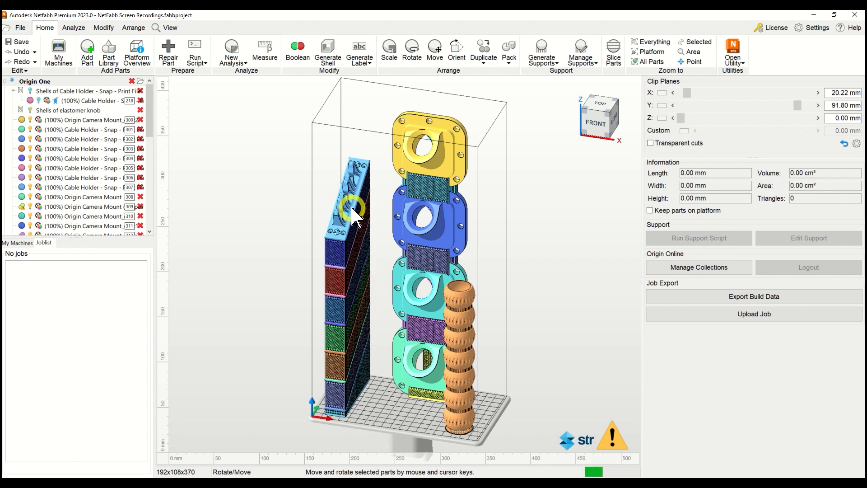
Set the display level of detail of the parts on the platform to 100%.
click(351, 211)
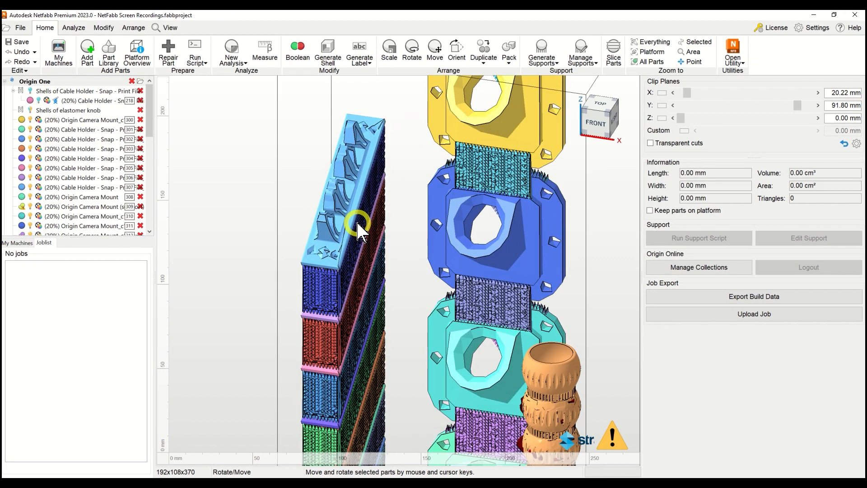
scroll(458, 239, up, 5)
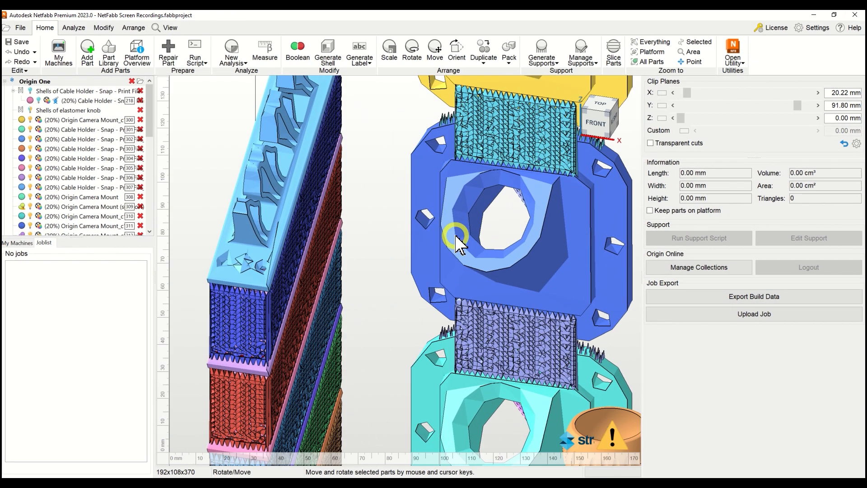
scroll(457, 239, down, 10)
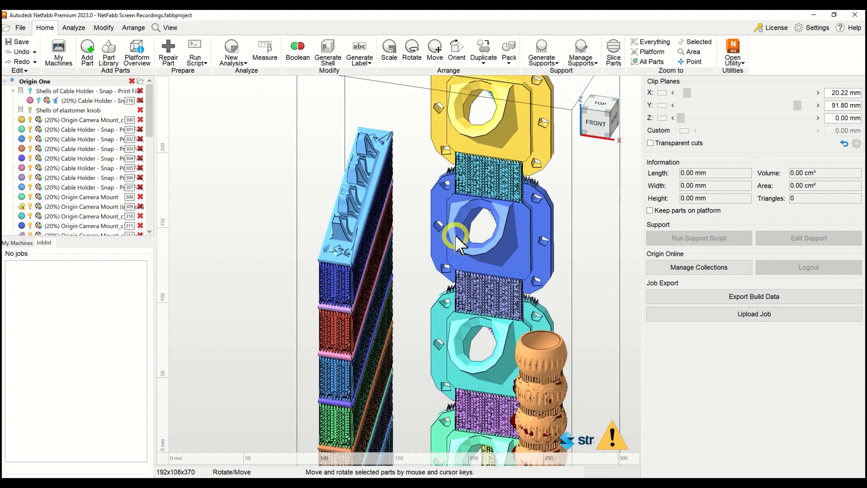
middle_drag(455, 239, 435, 230)
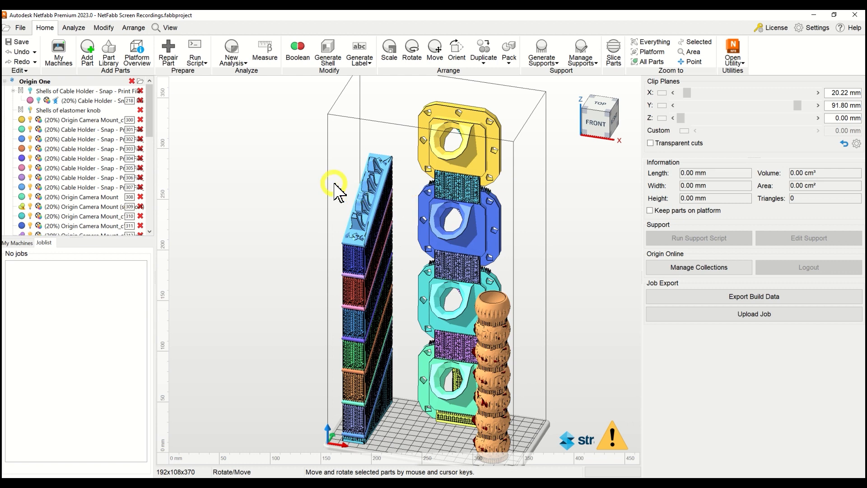
click(166, 27)
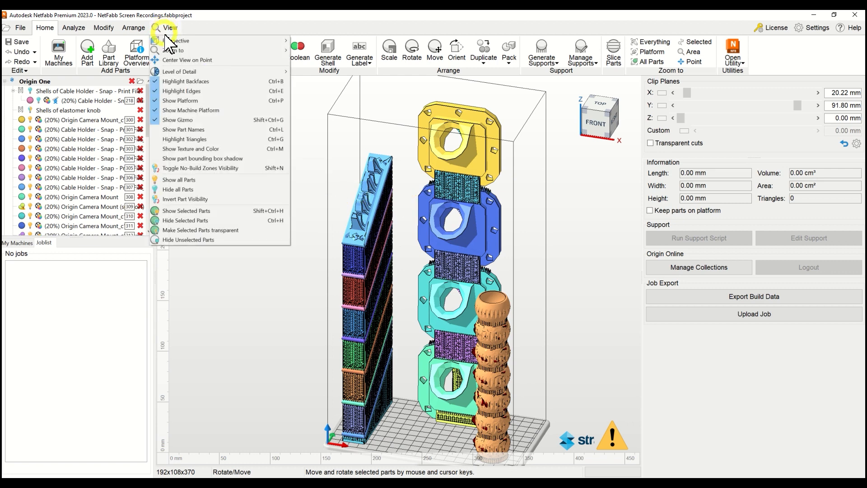
mouse_move(194, 71)
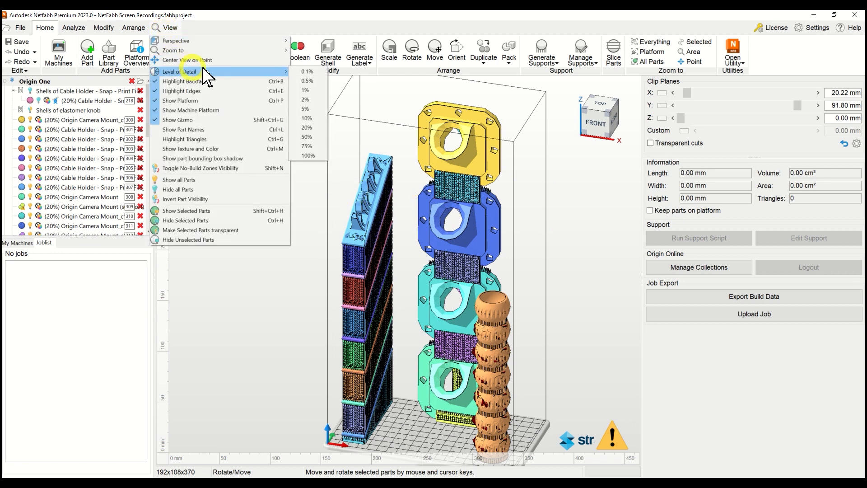
click(309, 155)
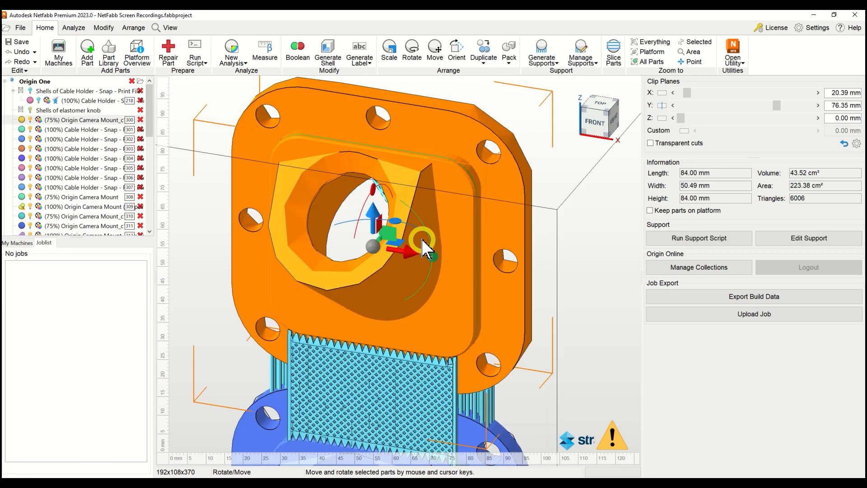
Start the Measure tool on the uppermost camera mount and review the available point, edge and circle measurement types.
click(265, 55)
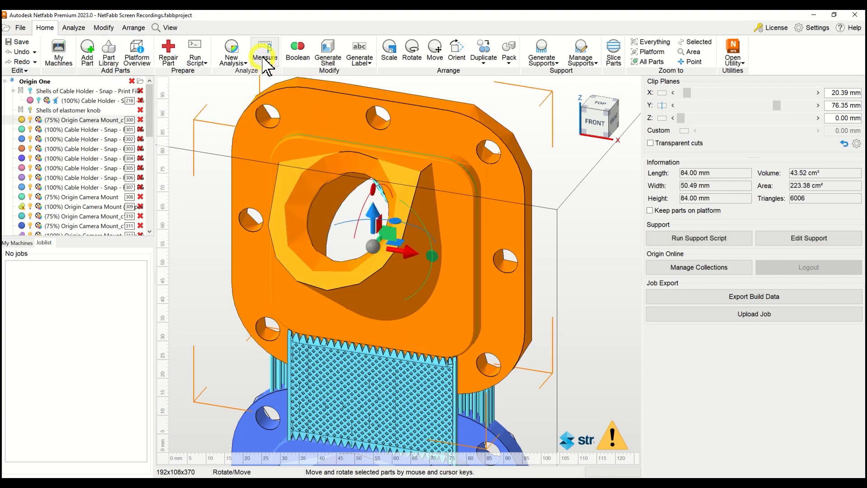
click(264, 55)
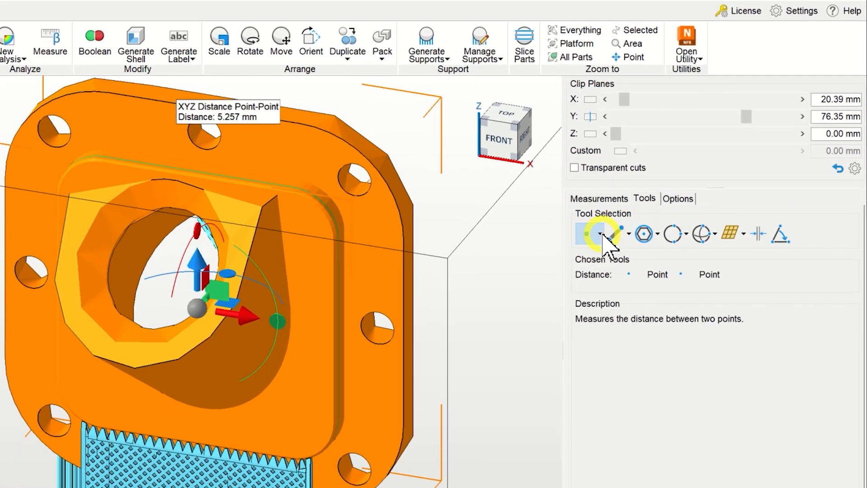
click(601, 234)
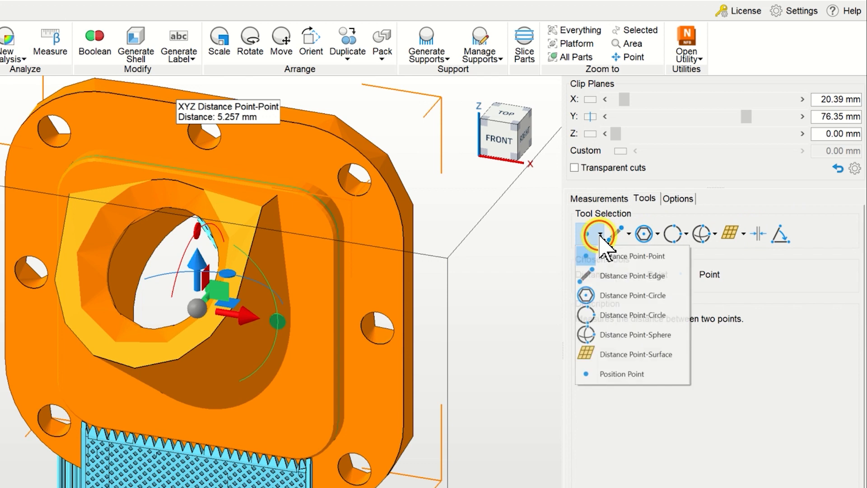
click(629, 233)
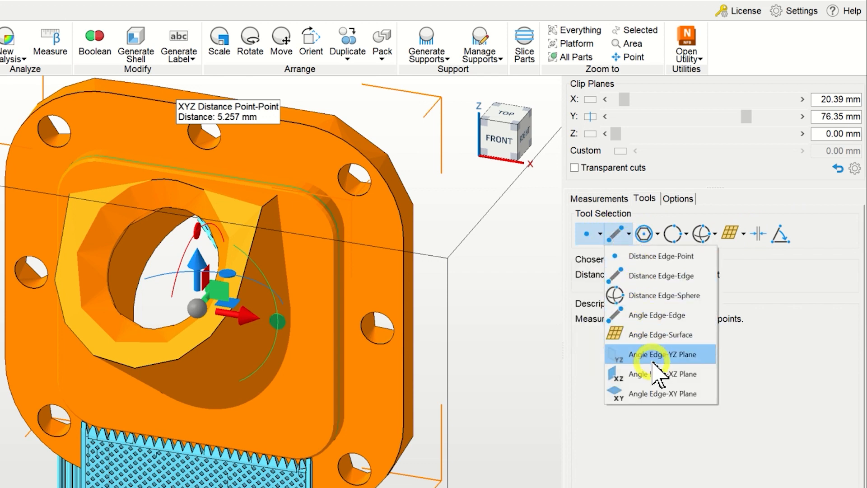
click(658, 233)
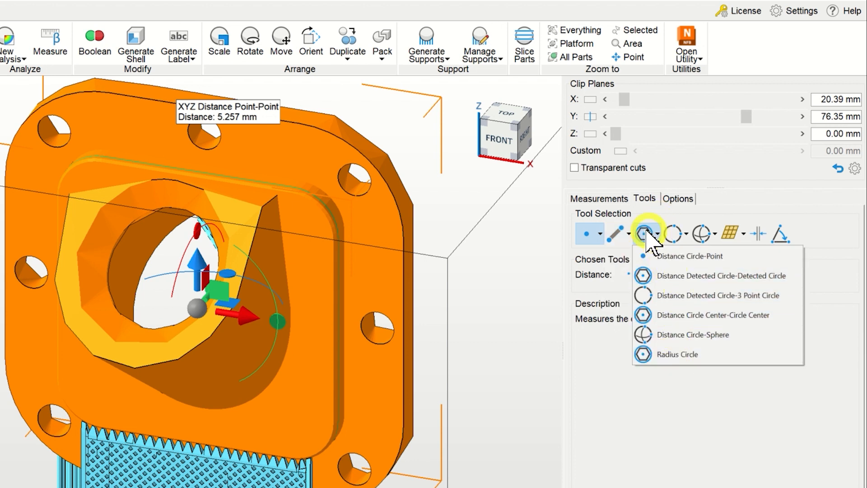
click(629, 233)
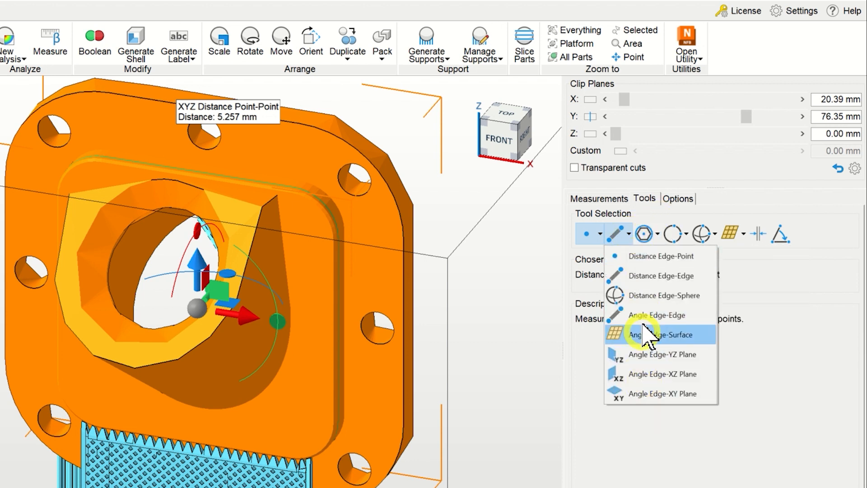
click(629, 233)
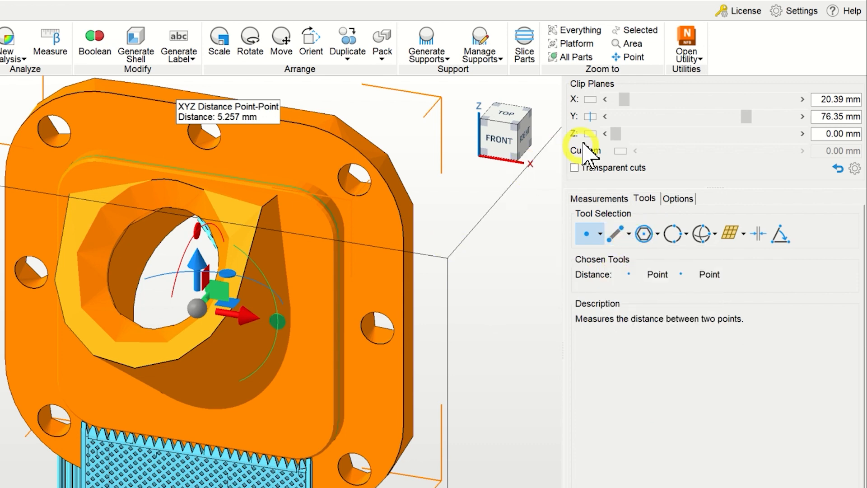
Measure the edge-to-edge distance between the uppermost camera mount's upper and lower outer edges, temporarily flipping the Y clip plane.
click(589, 117)
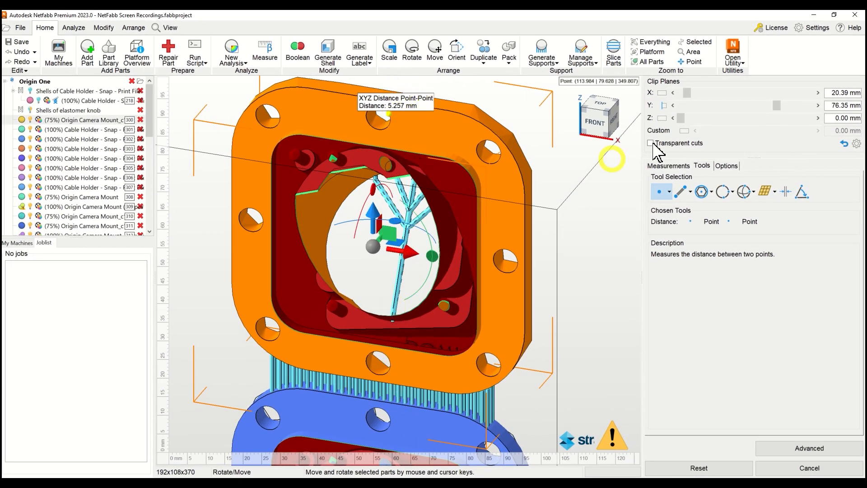
click(681, 194)
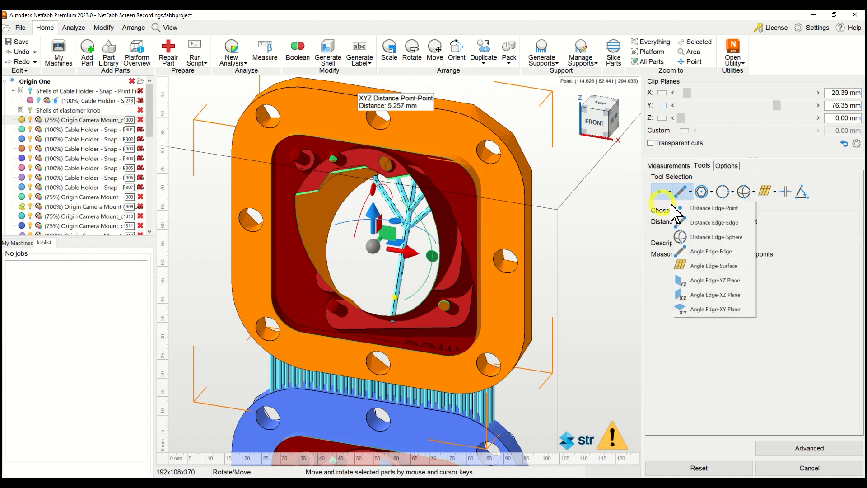
click(714, 222)
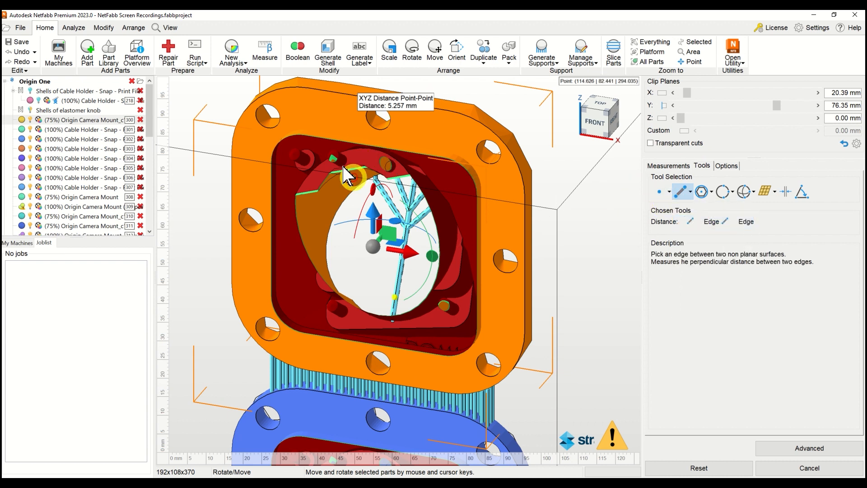
click(347, 94)
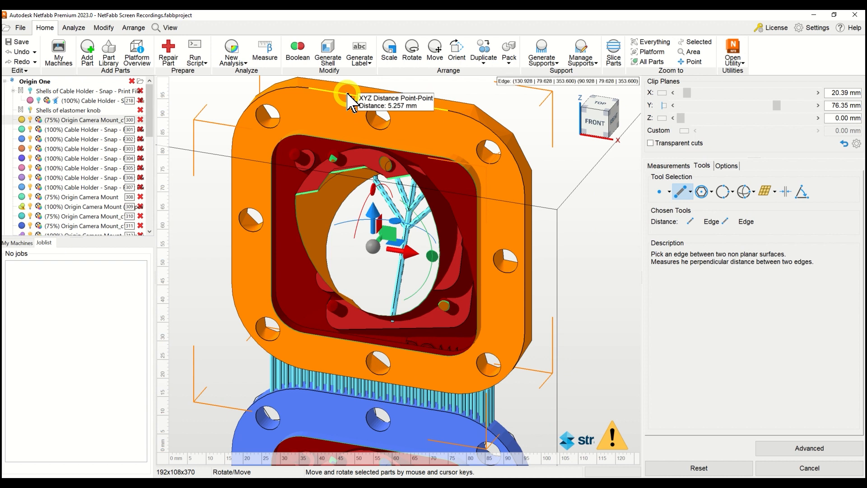
click(346, 377)
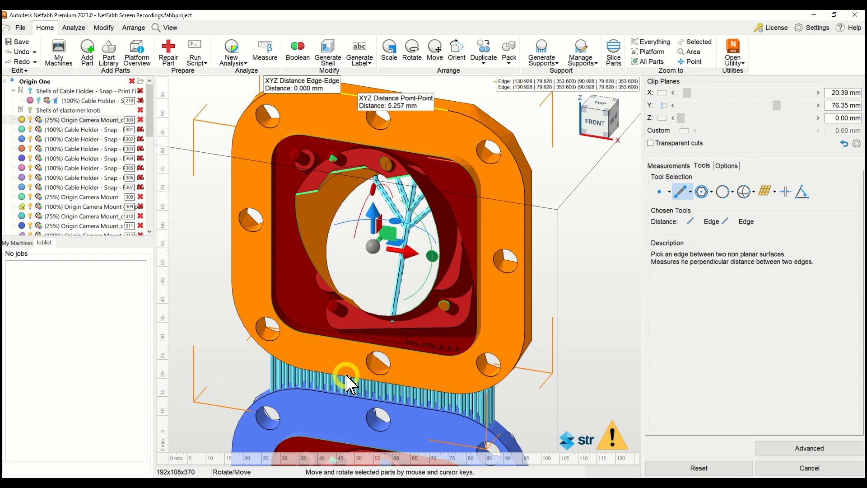
click(346, 377)
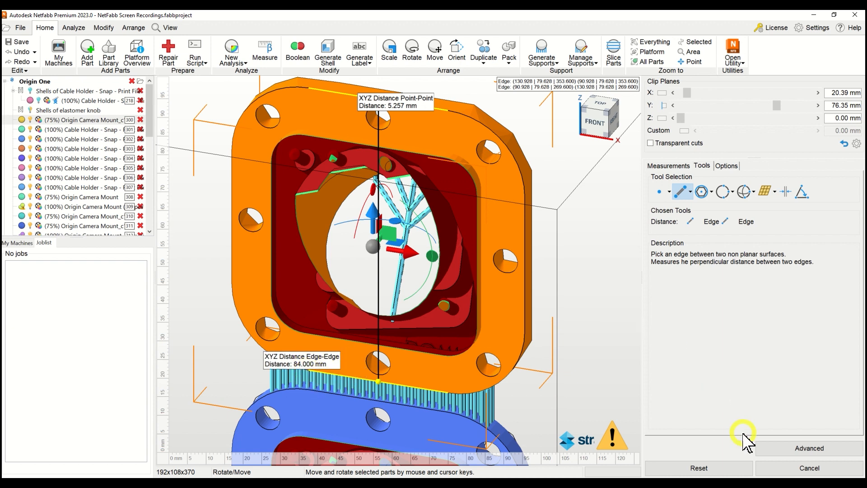
click(777, 468)
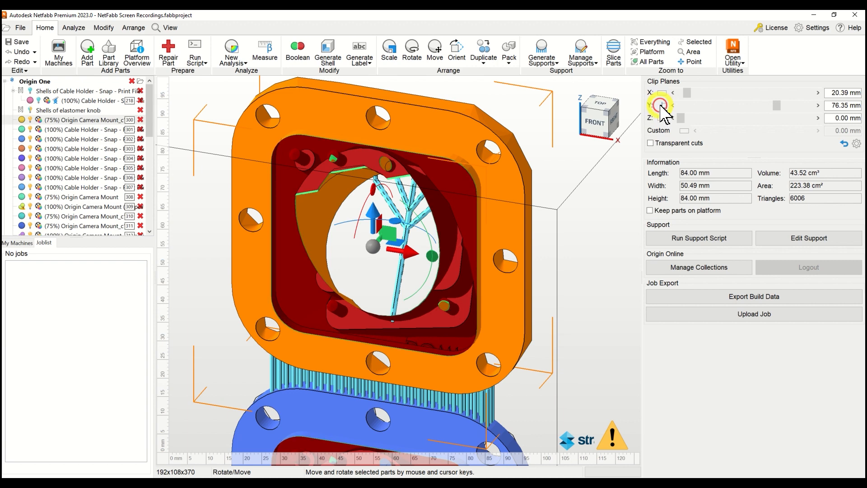
click(663, 105)
Start a text label on the stack of elastomer knobs.
scroll(481, 217, down, 5)
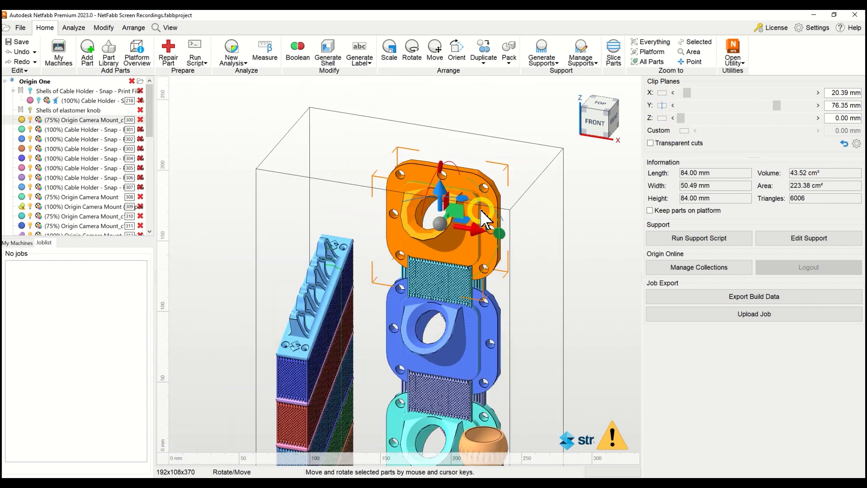
middle_drag(427, 328, 397, 202)
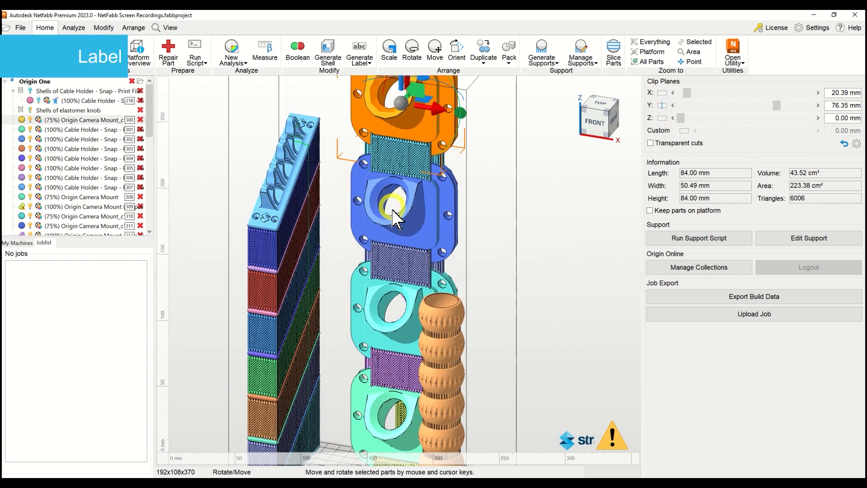
middle_drag(454, 329, 422, 236)
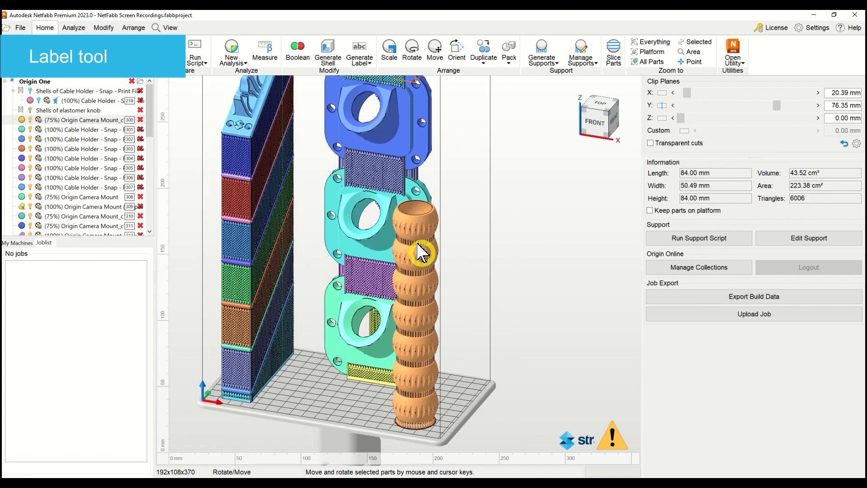
scroll(420, 229, up, 4)
scroll(415, 223, up, 2)
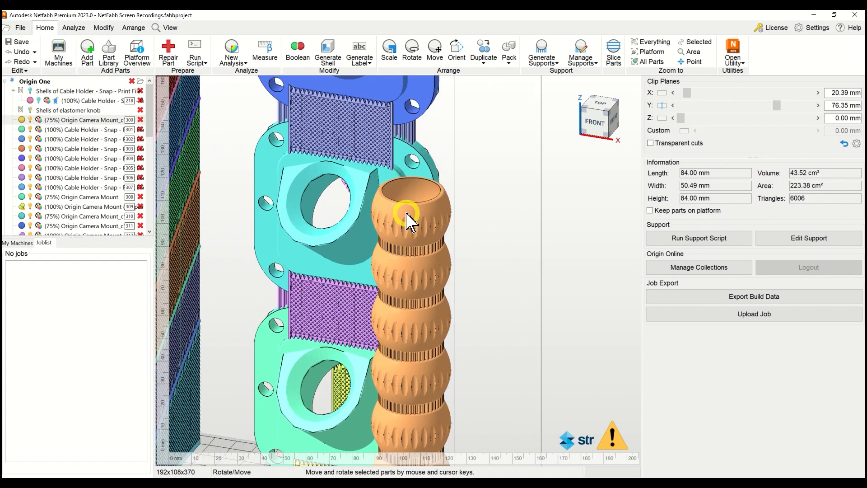
scroll(409, 221, up, 1)
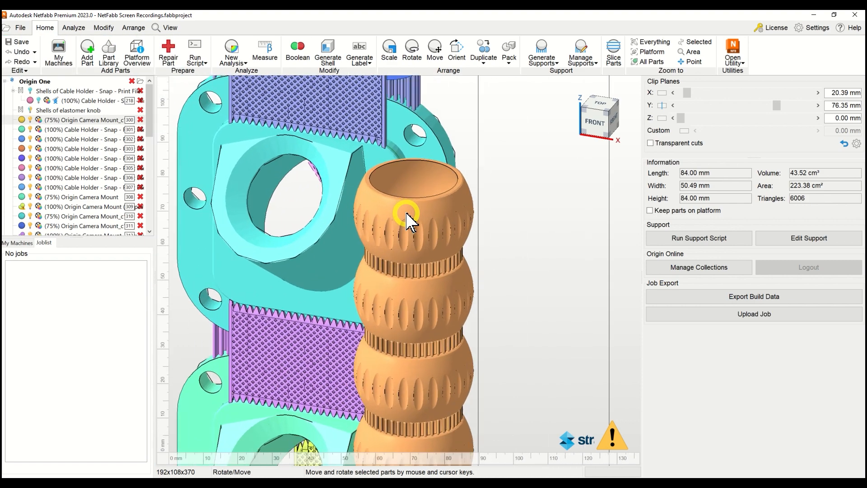
scroll(420, 220, up, 1)
right_drag(421, 220, 453, 218)
middle_drag(452, 212, 322, 259)
click(417, 204)
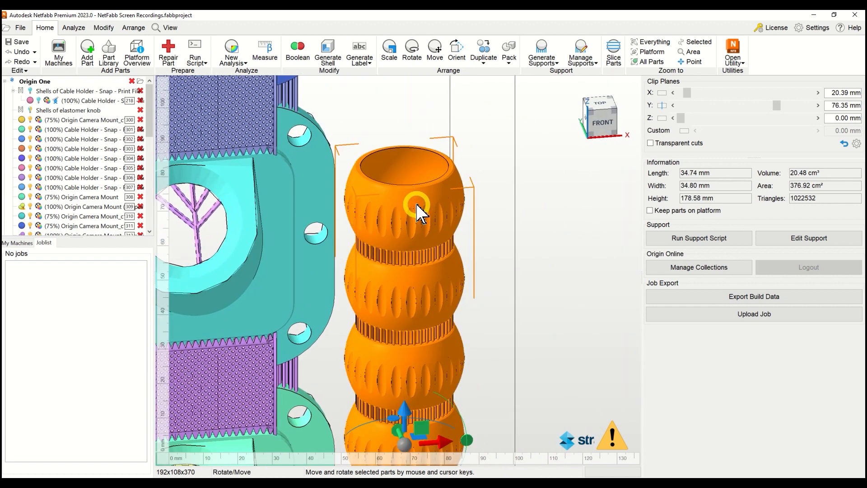
click(361, 54)
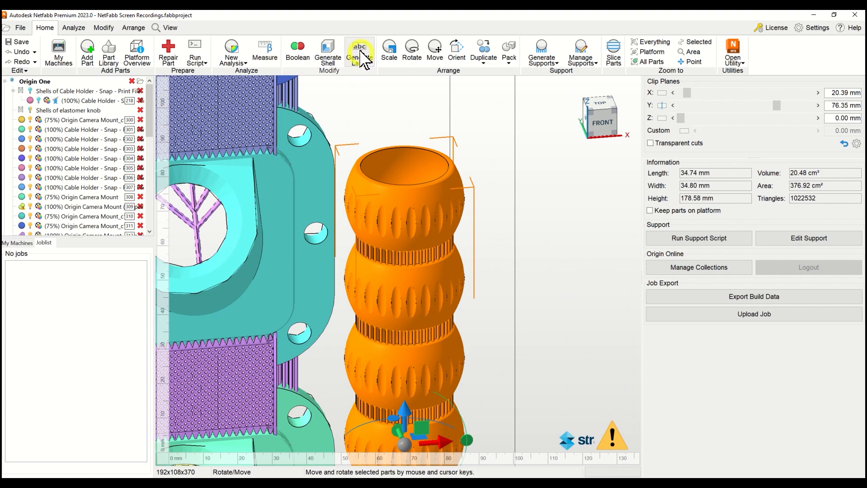
click(362, 56)
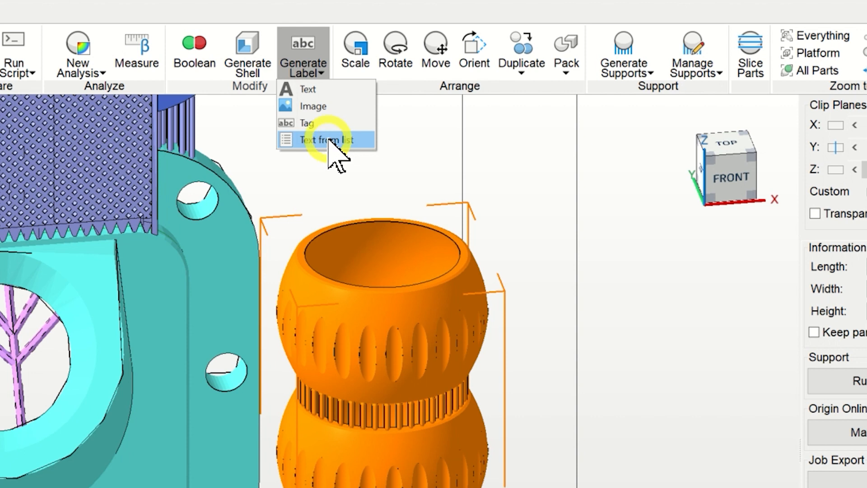
click(309, 96)
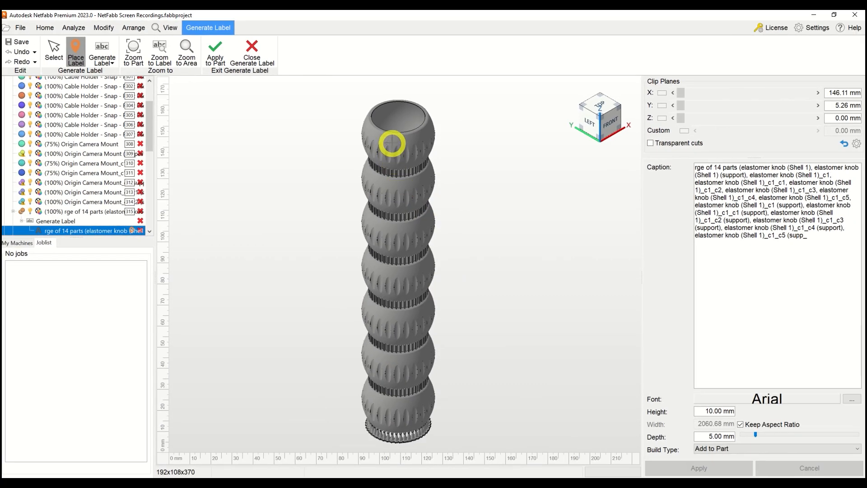
Replace the whole label caption with "Test Test".
scroll(392, 143, up, 5)
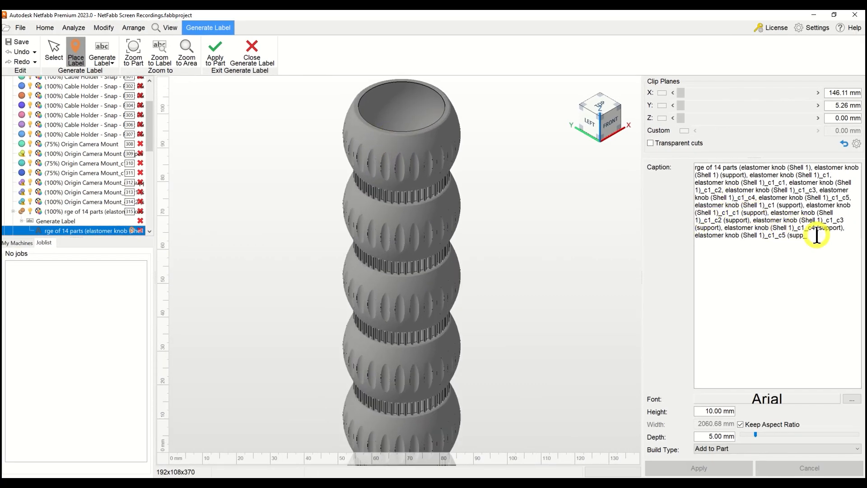
drag(808, 235, 673, 166)
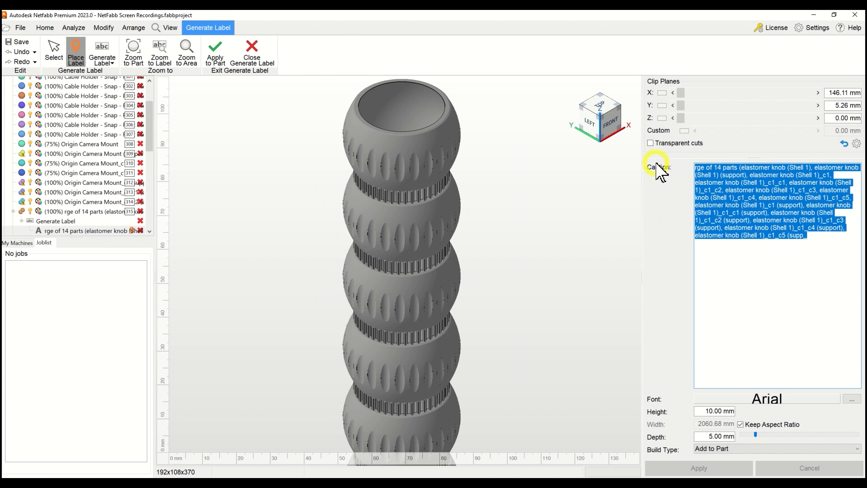
text(Test Test)
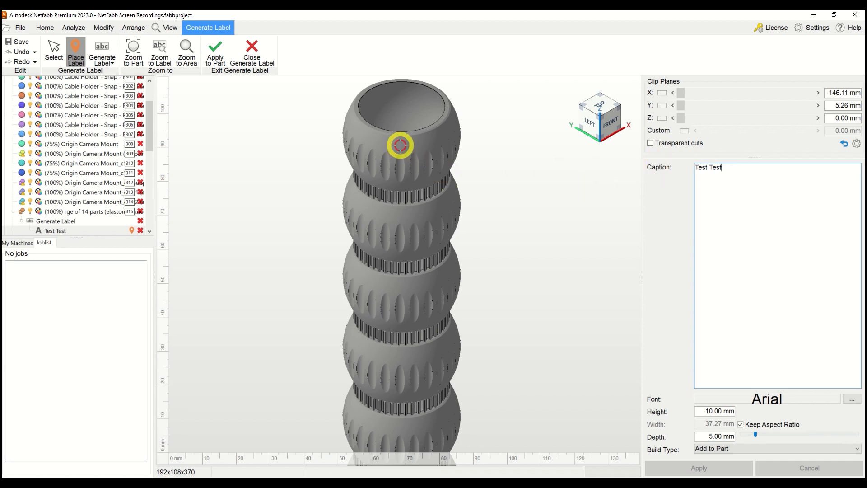
Place the label on the side of the top knob and shrink it to about 4.27 mm high.
click(406, 144)
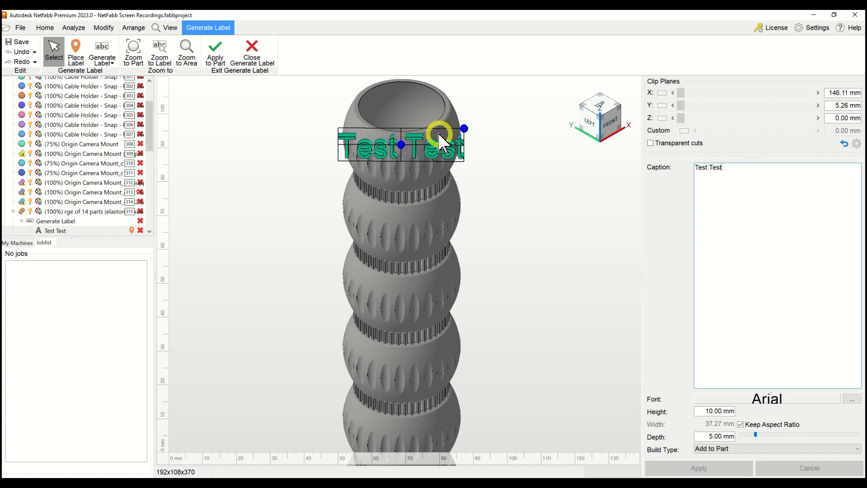
drag(433, 137, 426, 134)
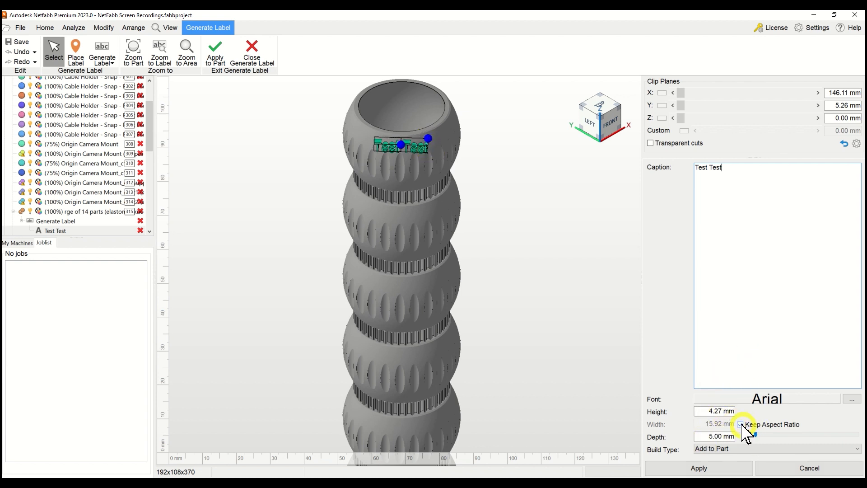
Set the label's depth to 0.50 mm and its build type to Subtract from Part.
scroll(398, 146, up, 3)
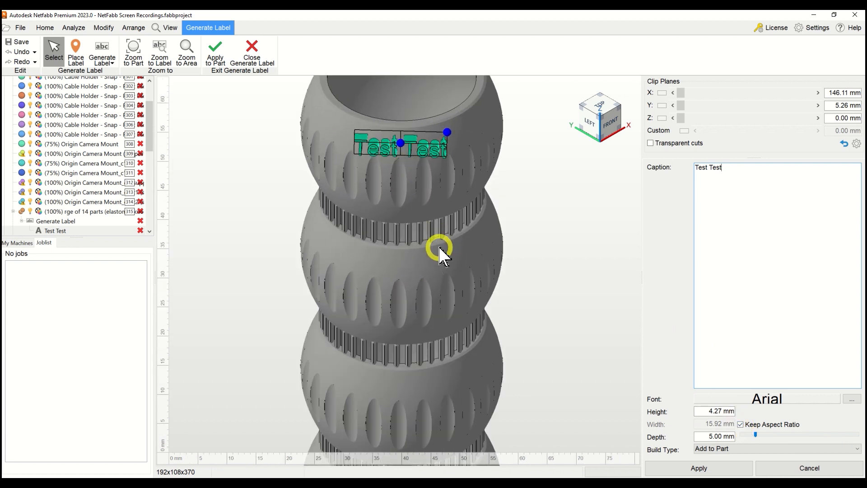
right_drag(361, 230, 473, 245)
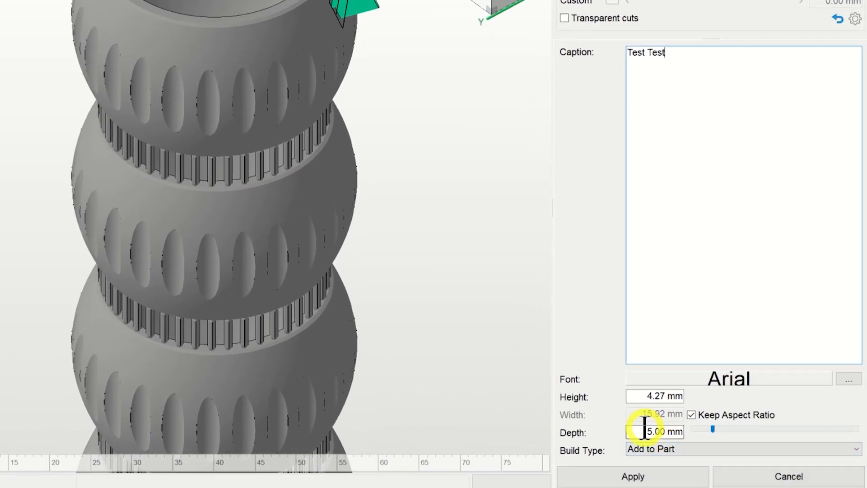
click(644, 431)
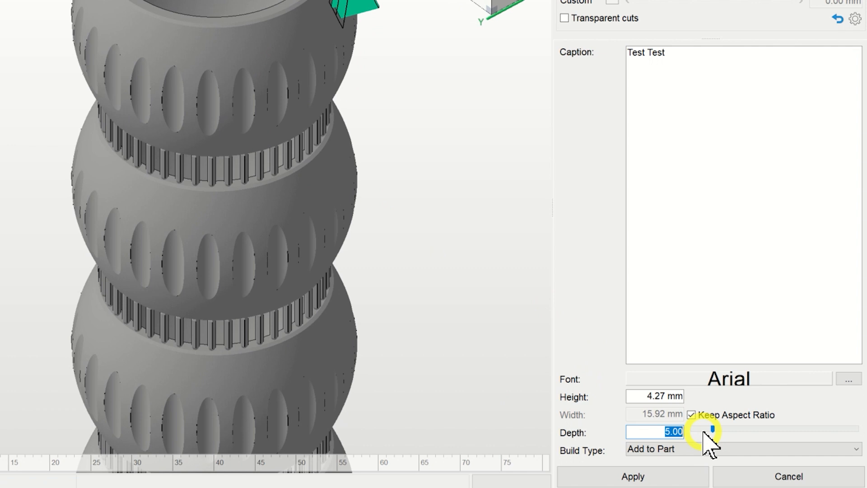
key(BackSpace)
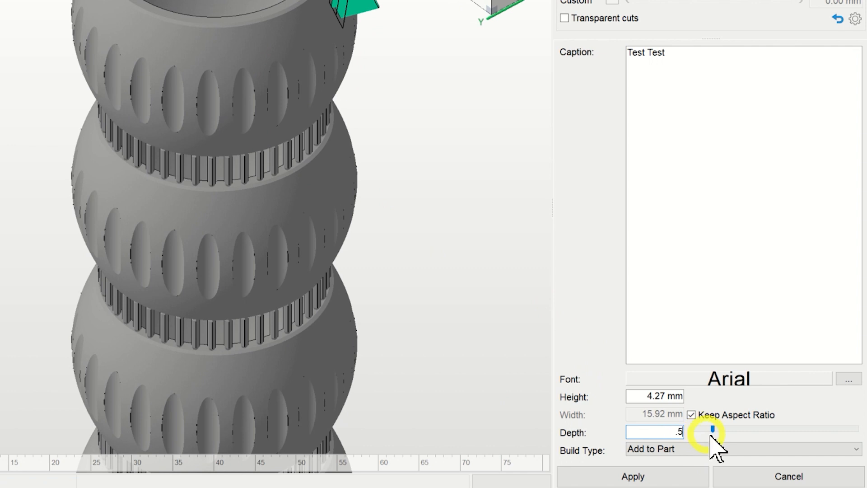
click(718, 450)
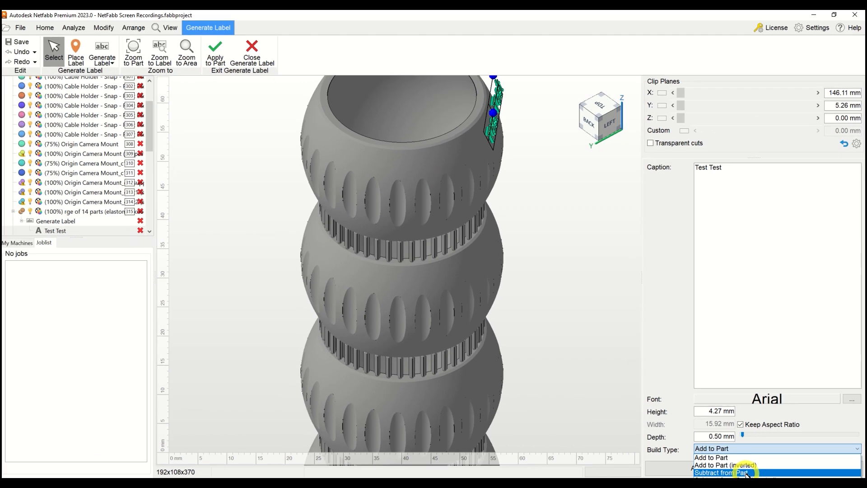
click(746, 473)
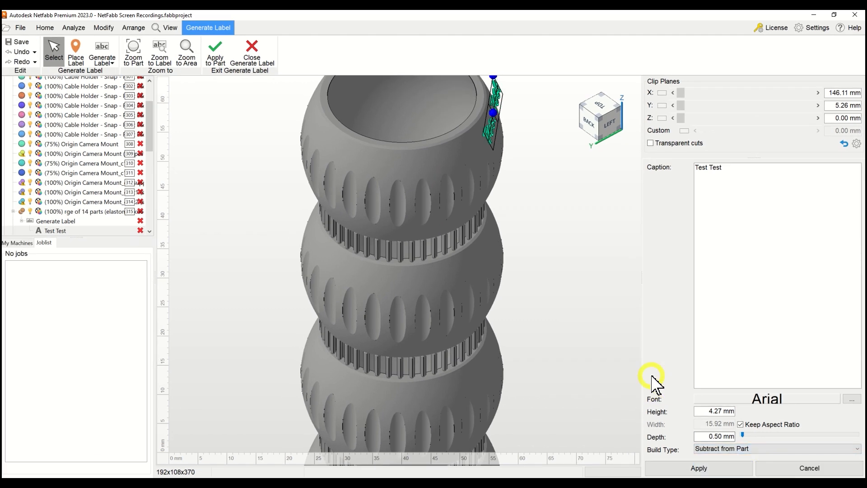
Check how the label meets the top knob's surface and apply it to the stack, keeping the old part.
mouse_move(472, 170)
right_down()
mouse_move(492, 149)
mouse_move(479, 163)
right_up()
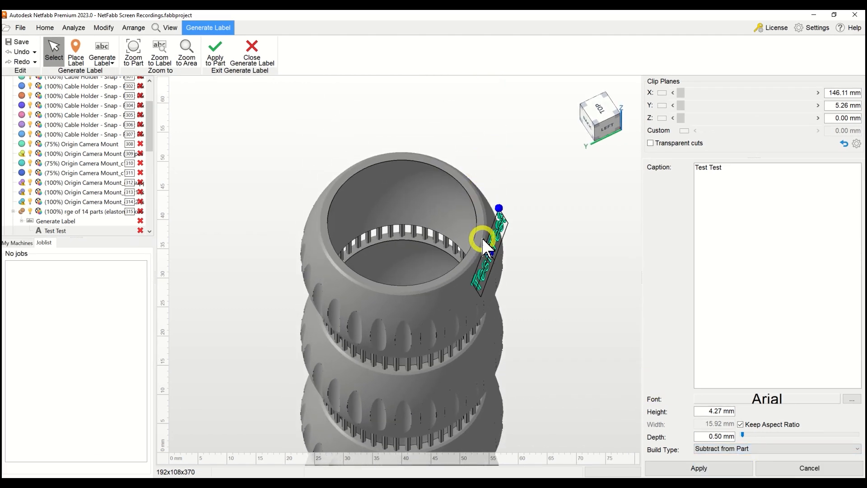
scroll(484, 246, up, 3)
right_drag(509, 256, 519, 264)
right_drag(495, 300, 496, 209)
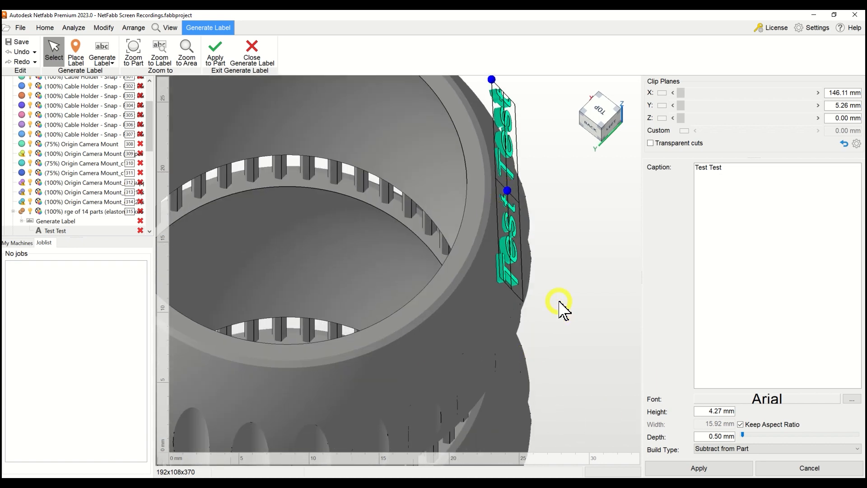
scroll(560, 317, down, 2)
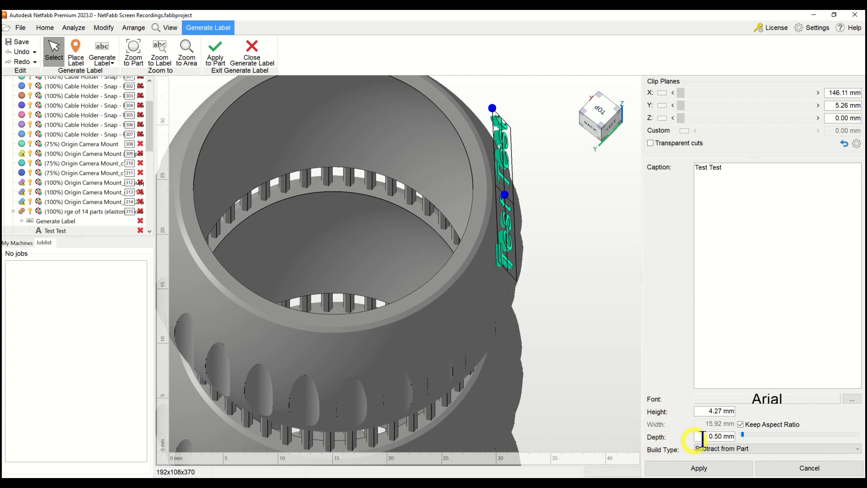
click(731, 469)
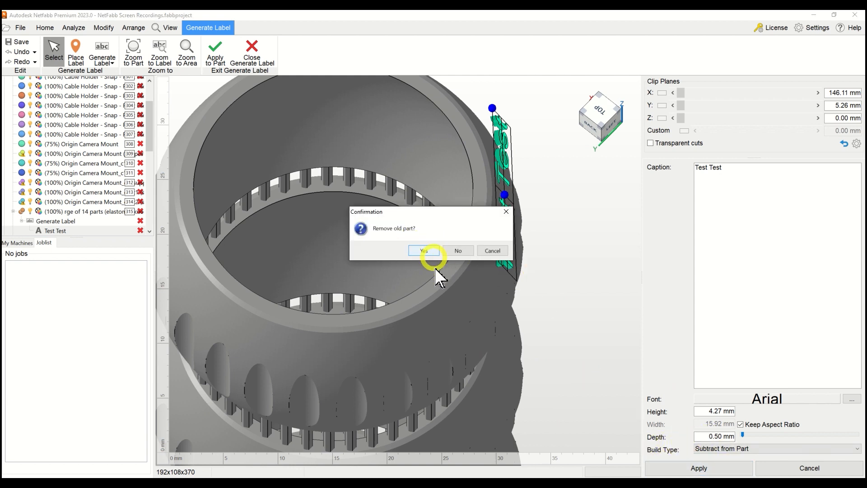
click(456, 251)
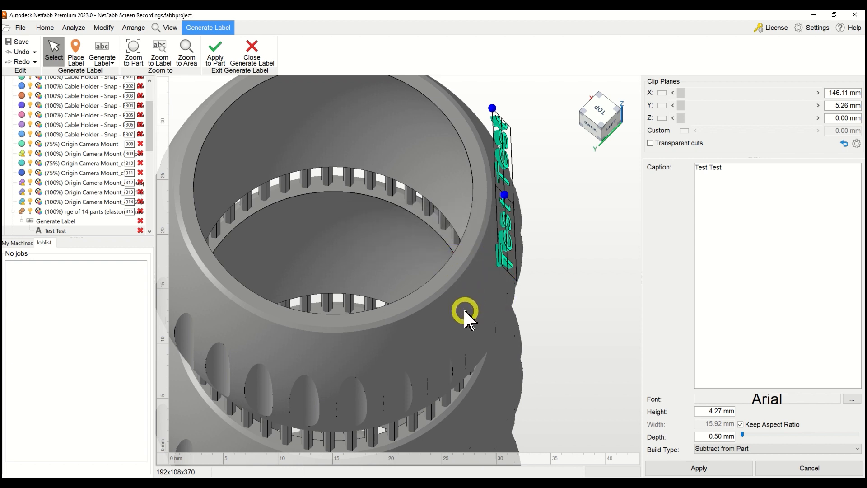
click(710, 470)
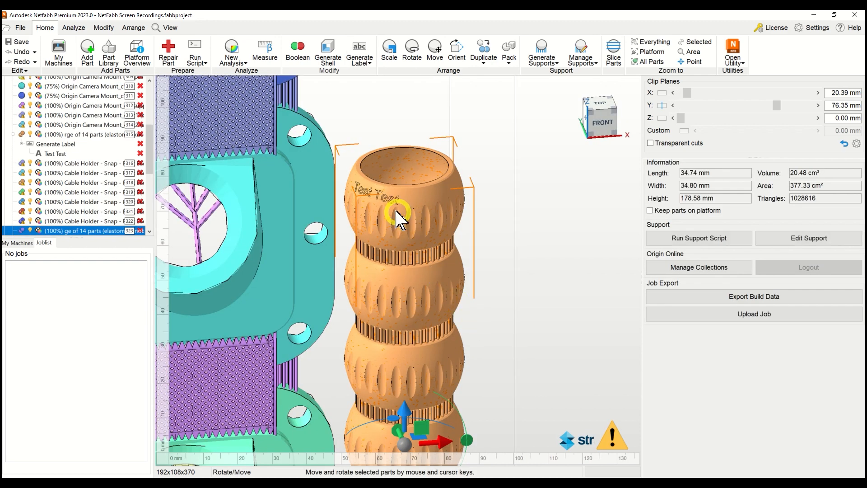
Move the original unlabelled knob stack about 47.42 mm along X, away from the labelled copy.
scroll(388, 216, up, 3)
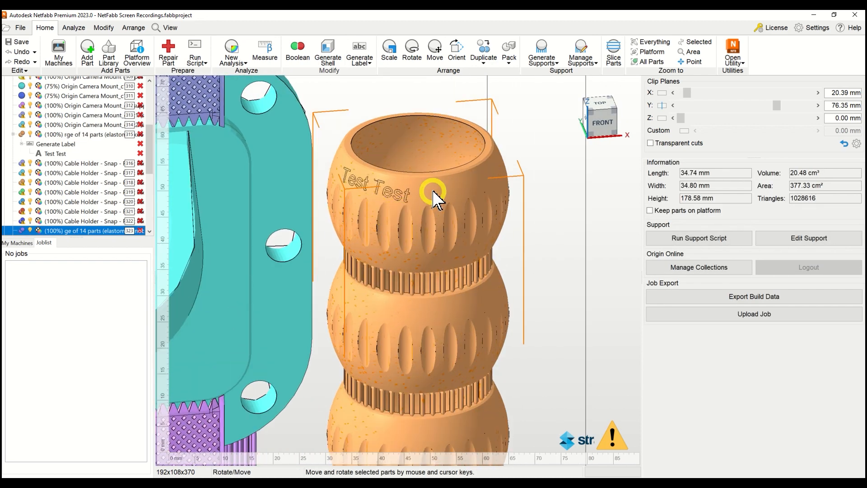
click(466, 179)
middle_drag(434, 285, 439, 238)
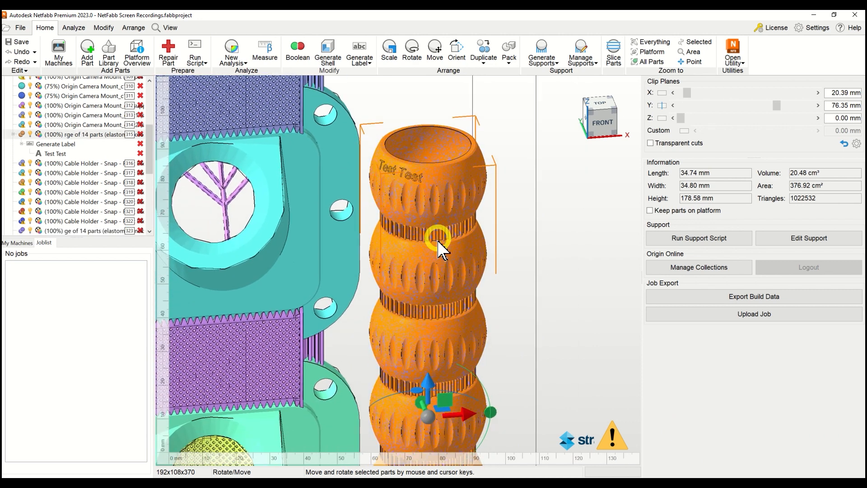
drag(469, 425, 619, 427)
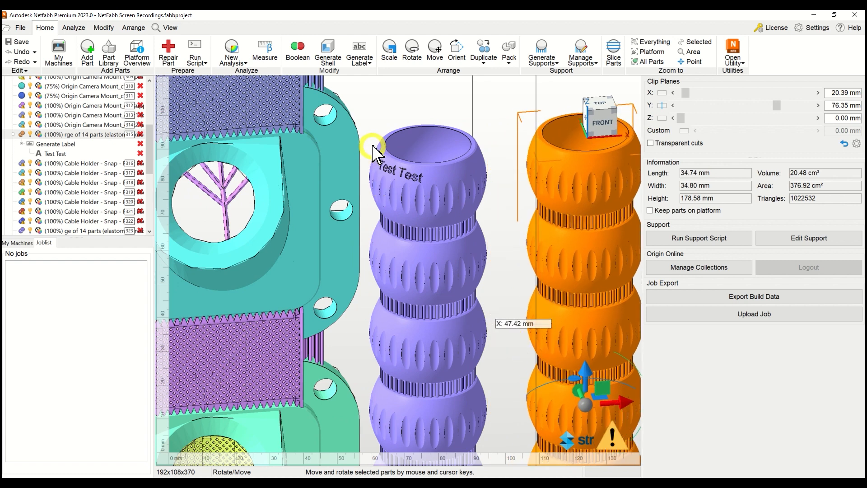
Examine the engraved "Test Test" text on the top knob up close, and look over the available label types.
scroll(404, 177, up, 6)
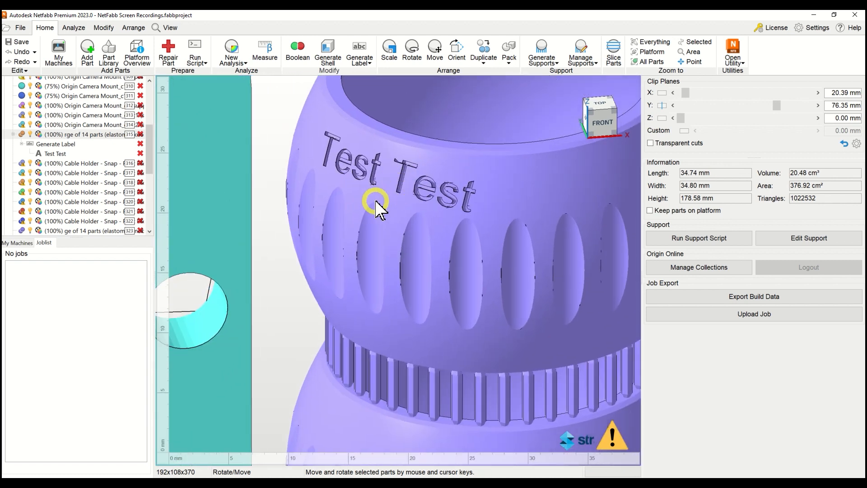
mouse_move(398, 195)
right_down()
mouse_move(389, 213)
mouse_move(395, 198)
right_up()
scroll(370, 264, down, 5)
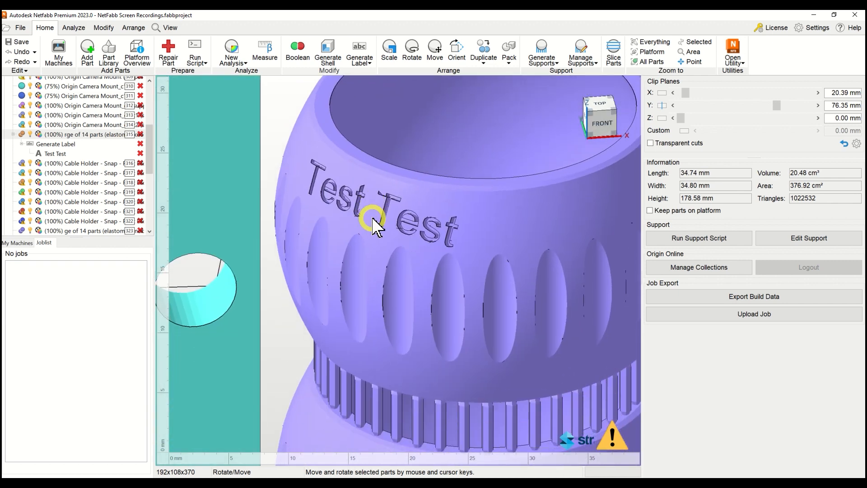
scroll(373, 220, down, 3)
middle_drag(375, 174, 374, 241)
middle_drag(376, 290, 380, 260)
scroll(381, 262, down, 6)
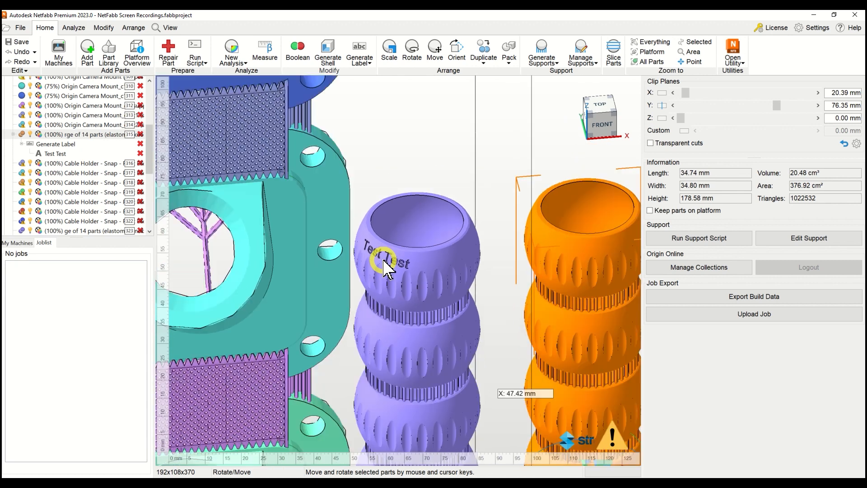
scroll(386, 264, down, 4)
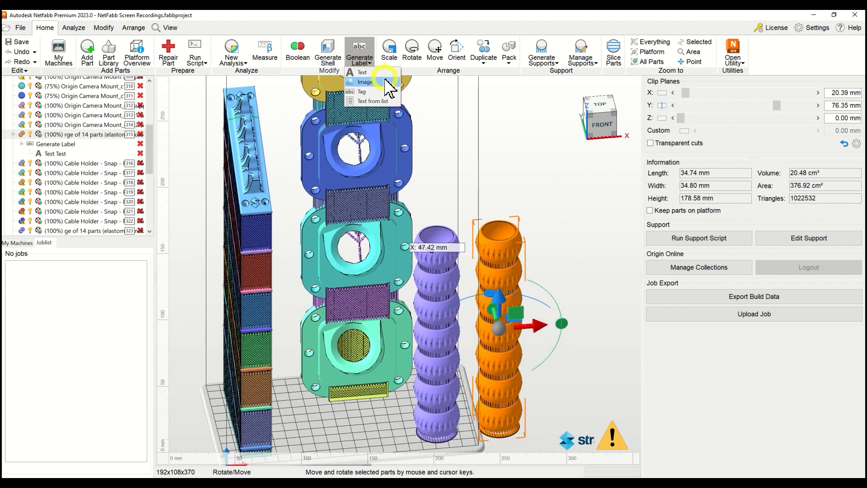
click(471, 185)
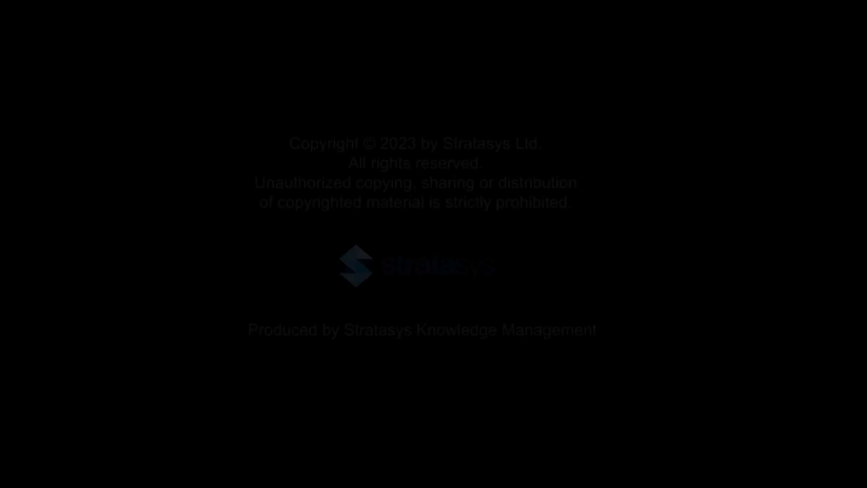